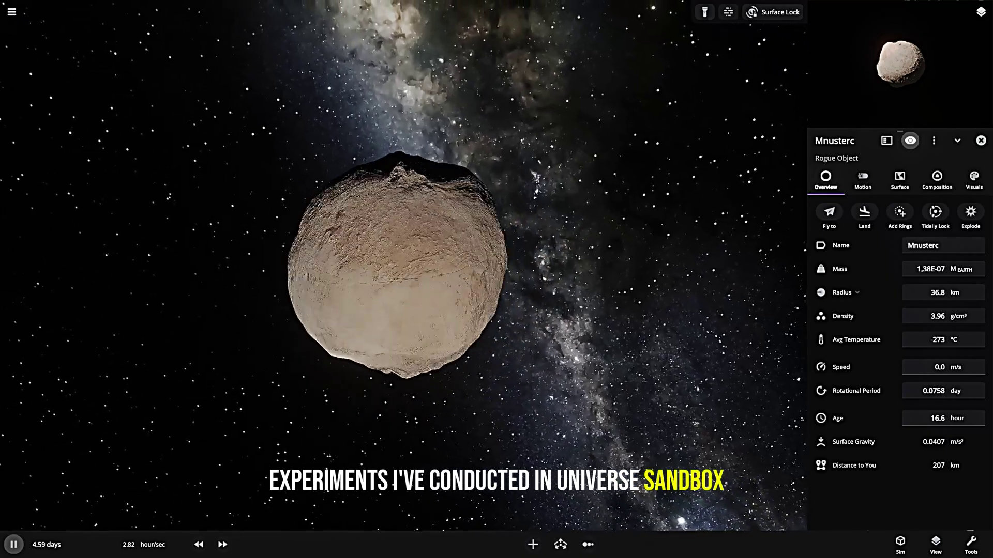
- Lower the simulation speed while the asteroid Mnusterc spins
key(comma)
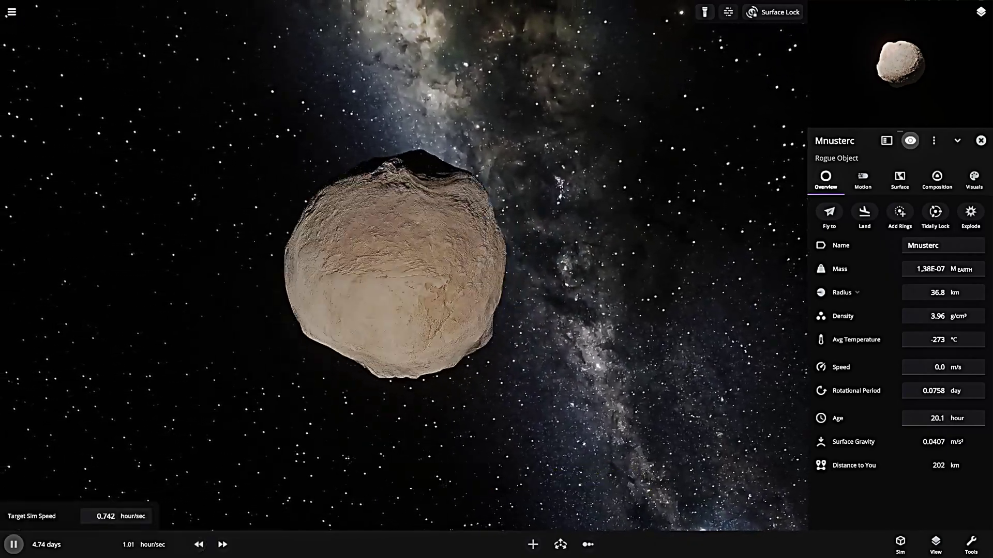
- Expand Mnusterc's Rotational Period controls and apply the ×0.5 adjustment twice
click(923, 390)
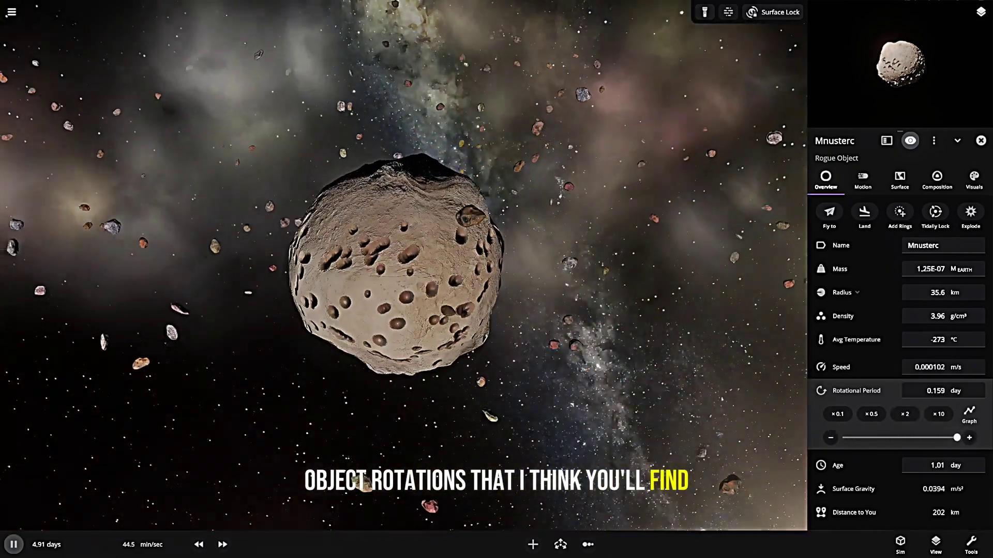
click(871, 414)
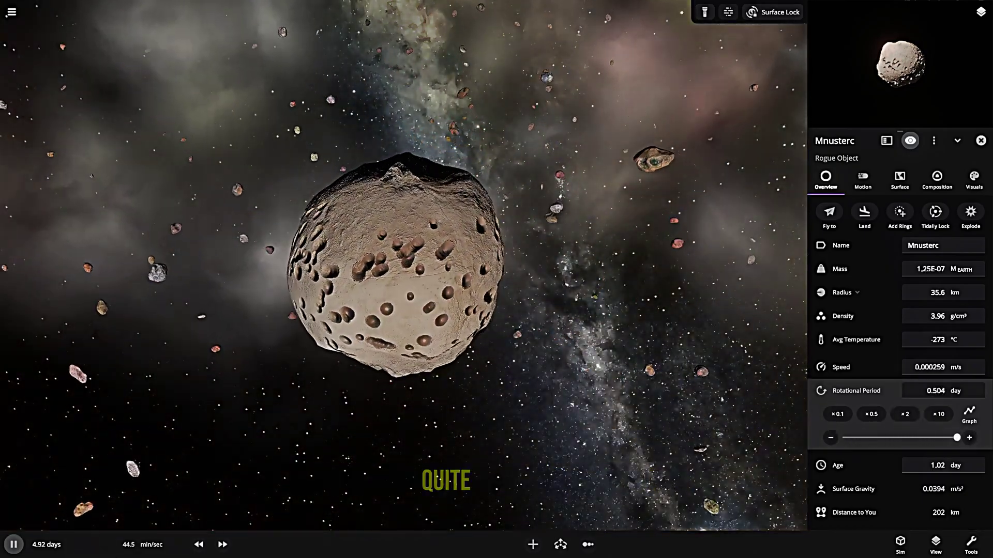
click(871, 413)
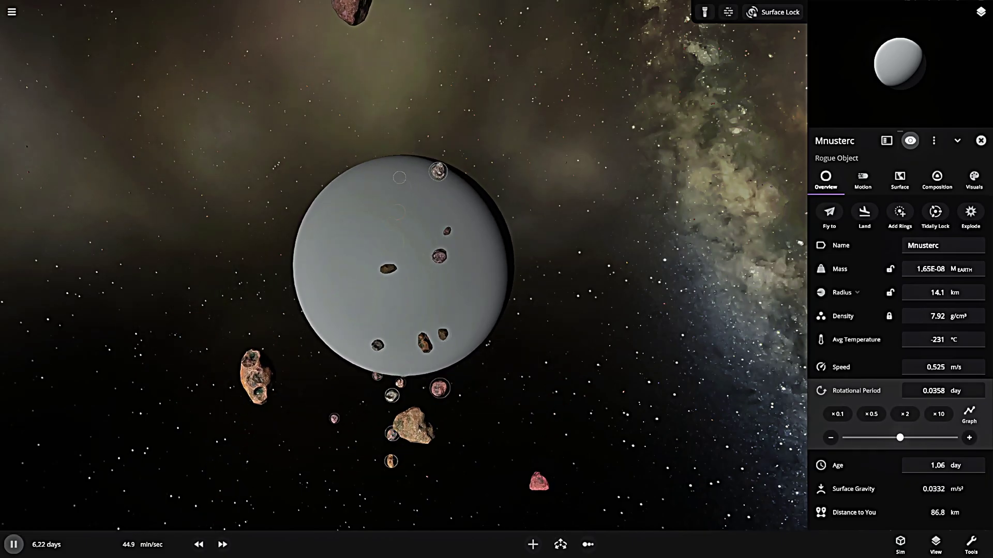
scroll(403, 268, down, 5)
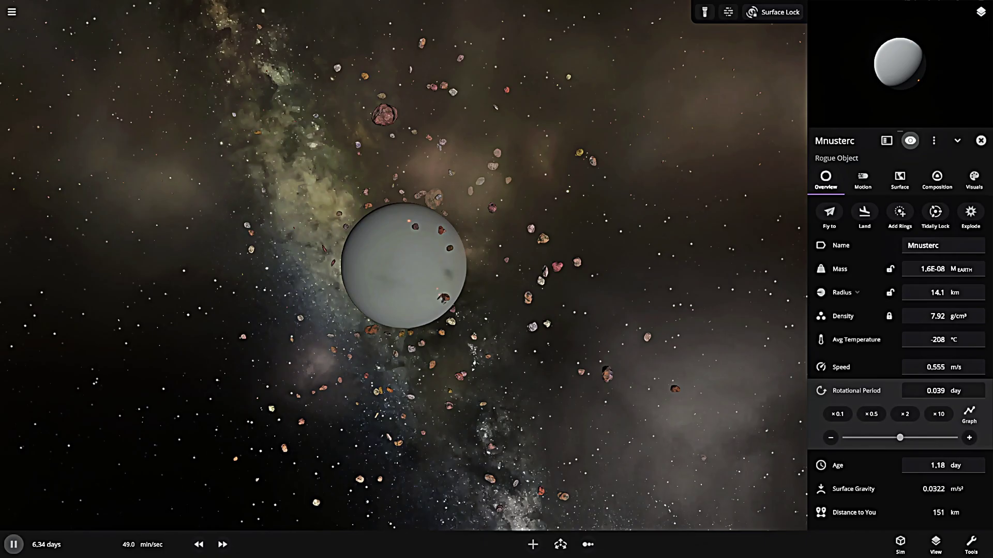
scroll(404, 268, up, 5)
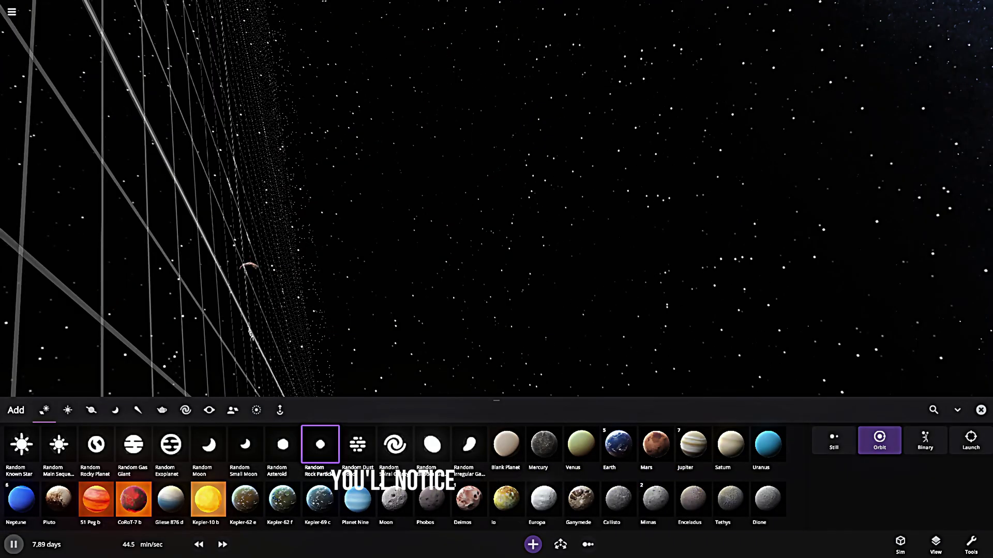
- Place the Random Rock Particle alone in the scene
key(Return)
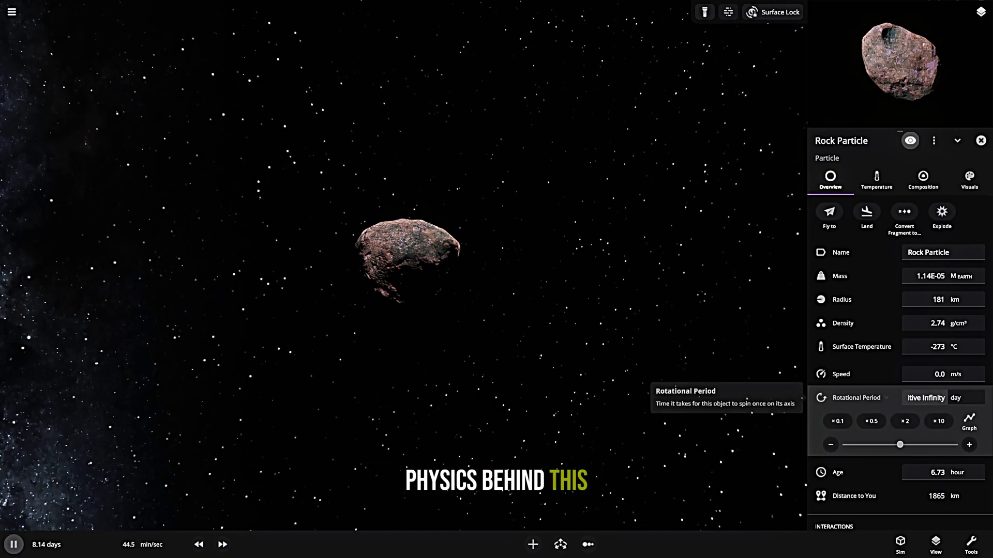
text(1.58E-38)
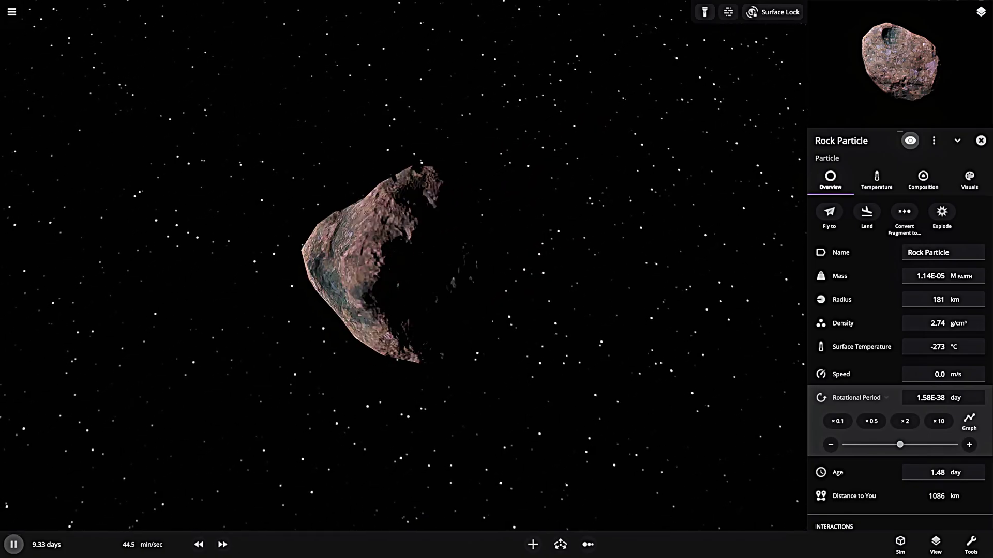
- Unpause the simulation and lower its speed toward 0.01 ms/sec
key(space)
key(space)
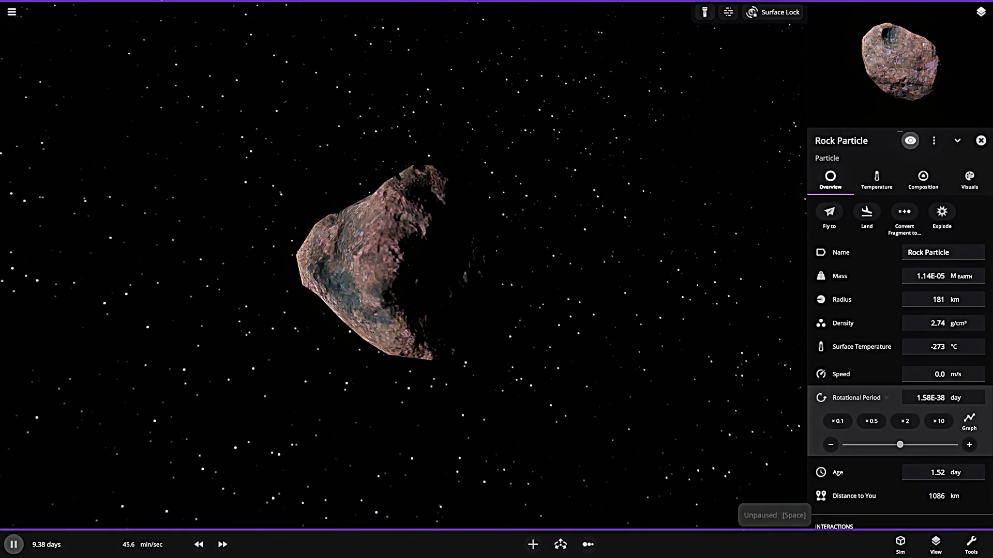
key(comma)
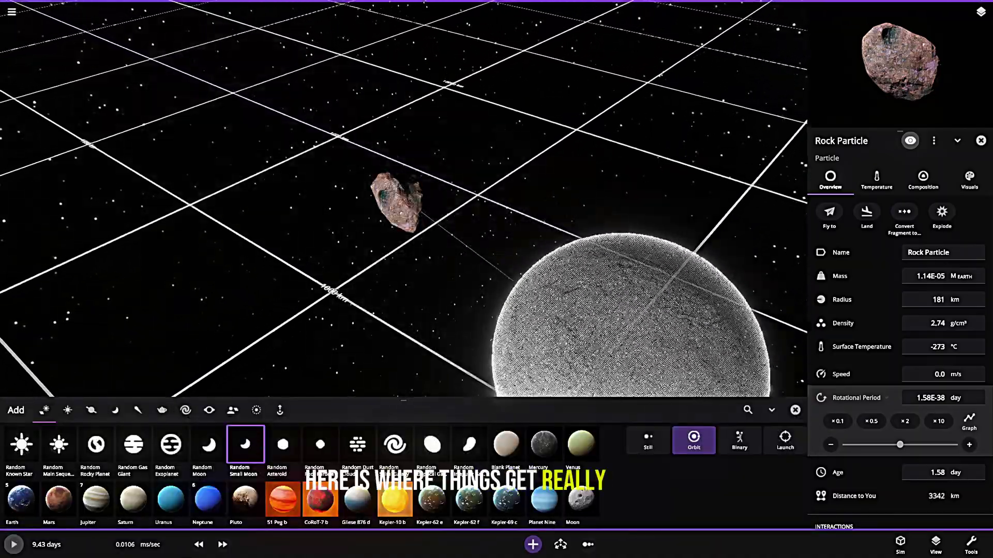
- Set the new small moon's placement mode to Still so it won't orbit
click(648, 439)
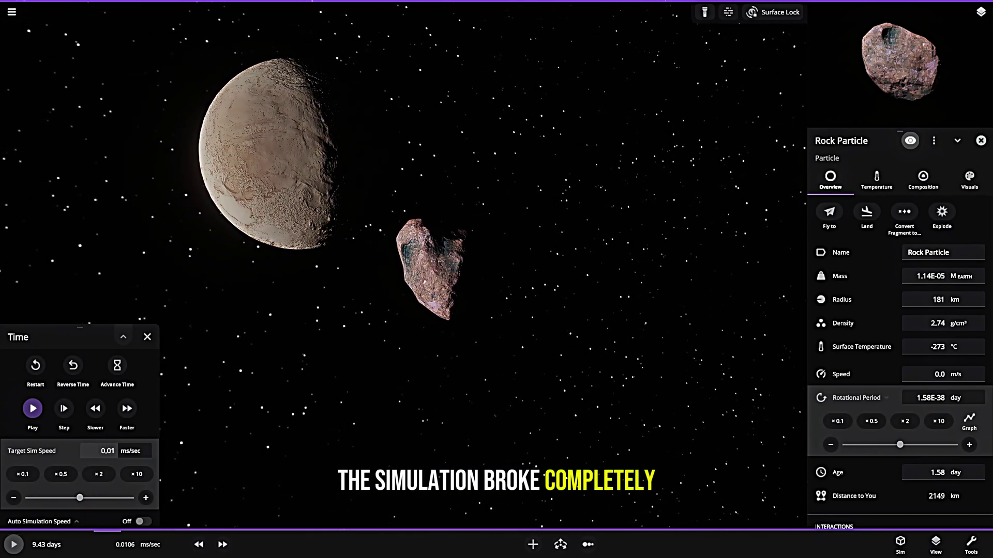
text(0)
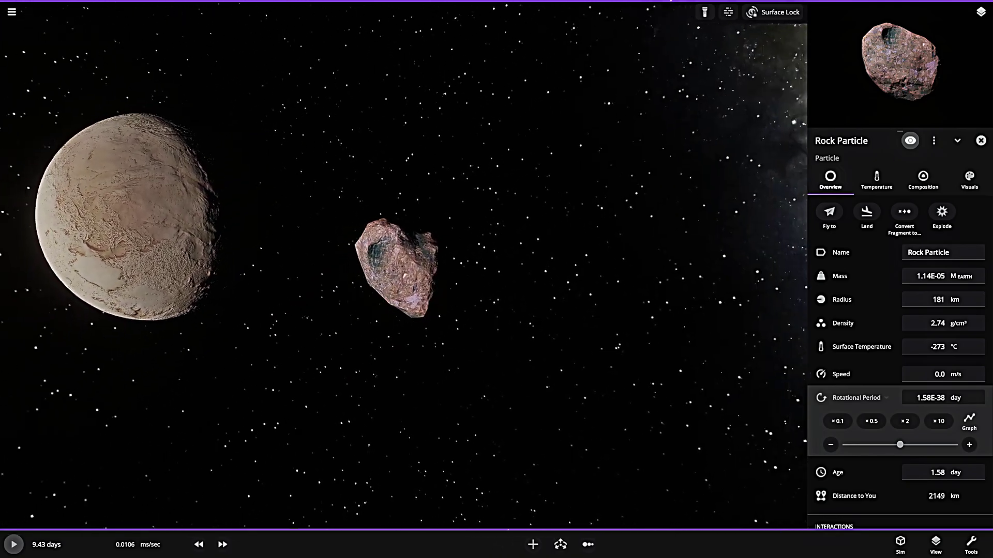
- Run the simulation until the rock strikes Pluad, then pause after impact
key(space)
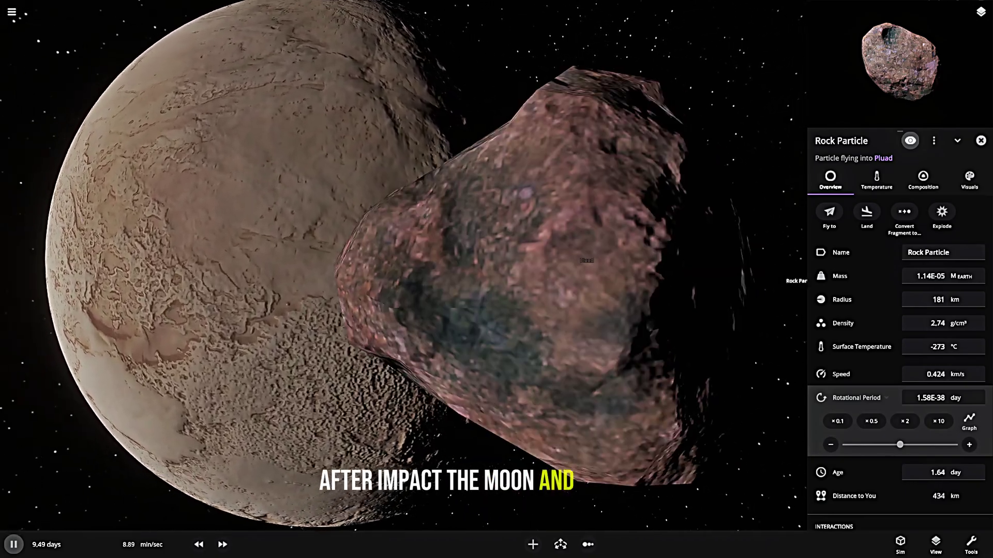
key(space)
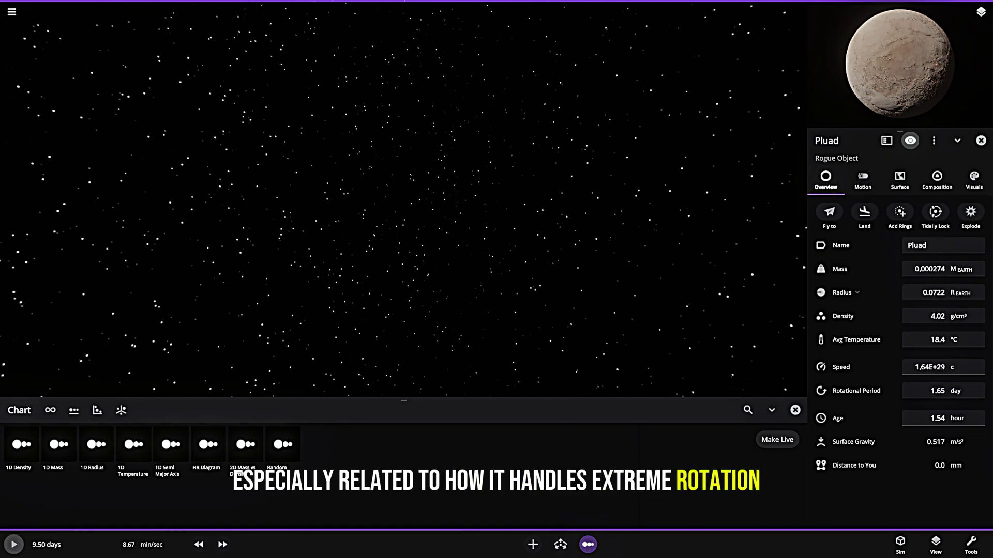
- Change the View panel's Background setting to Just Stars, then close the panel
key(Escape)
key(Escape)
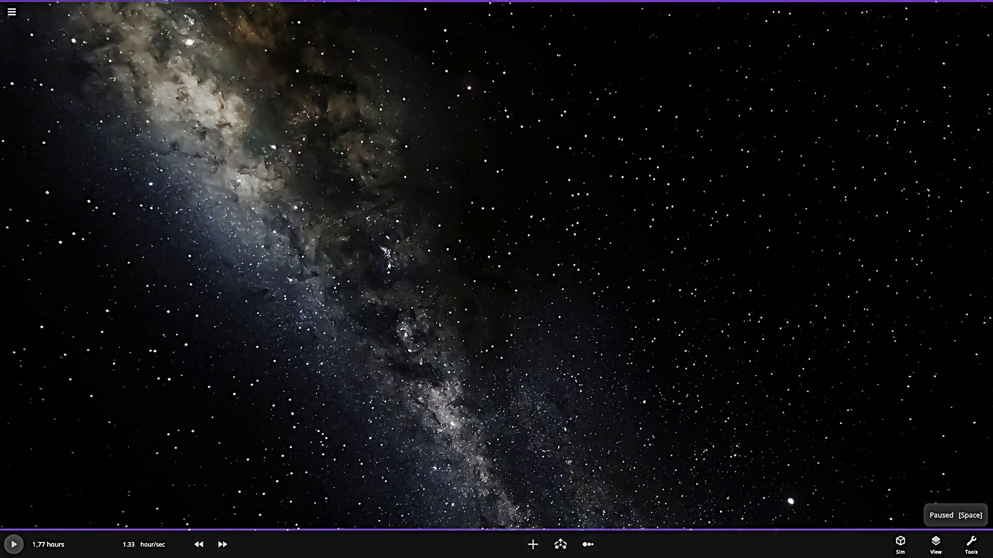
click(935, 544)
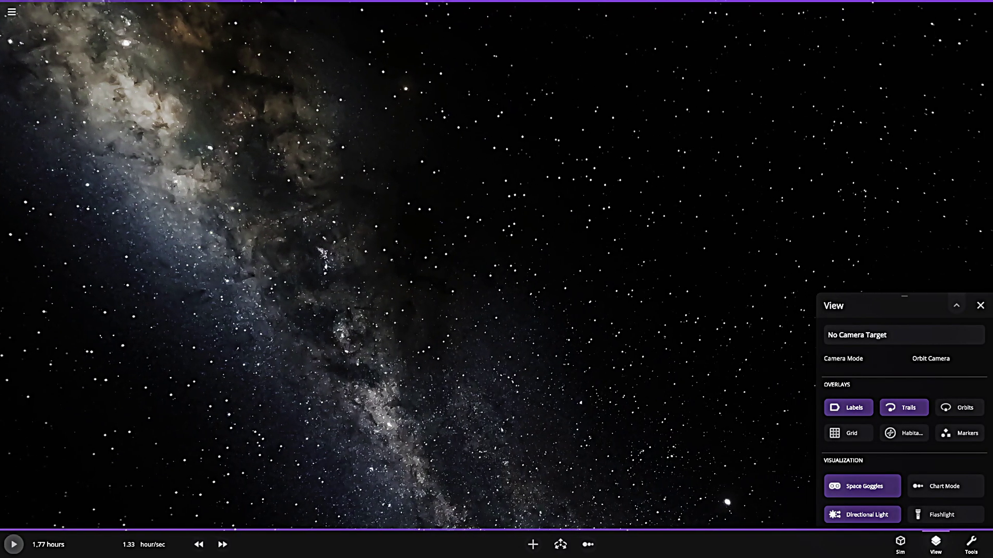
scroll(903, 419, down, 2)
scroll(903, 419, down, 2)
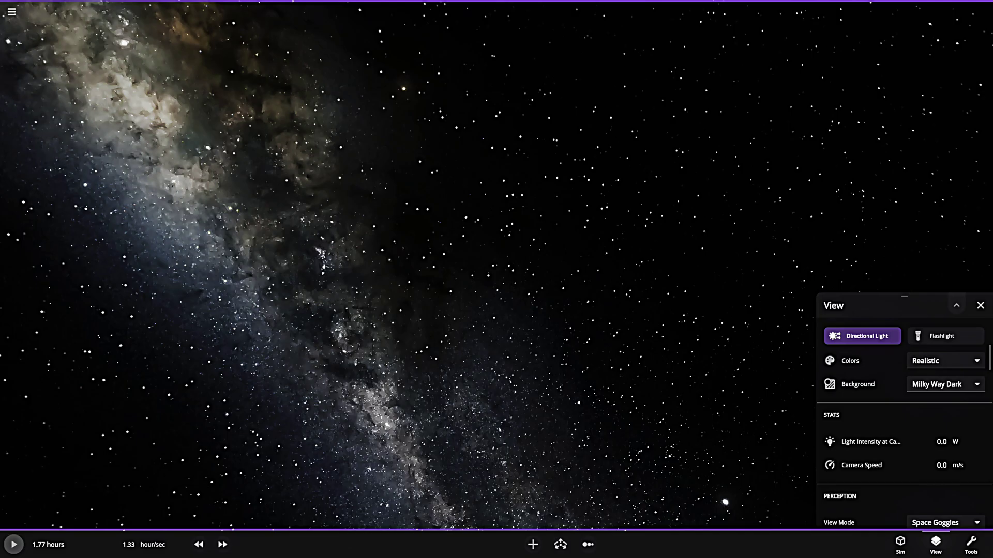
click(944, 384)
click(931, 409)
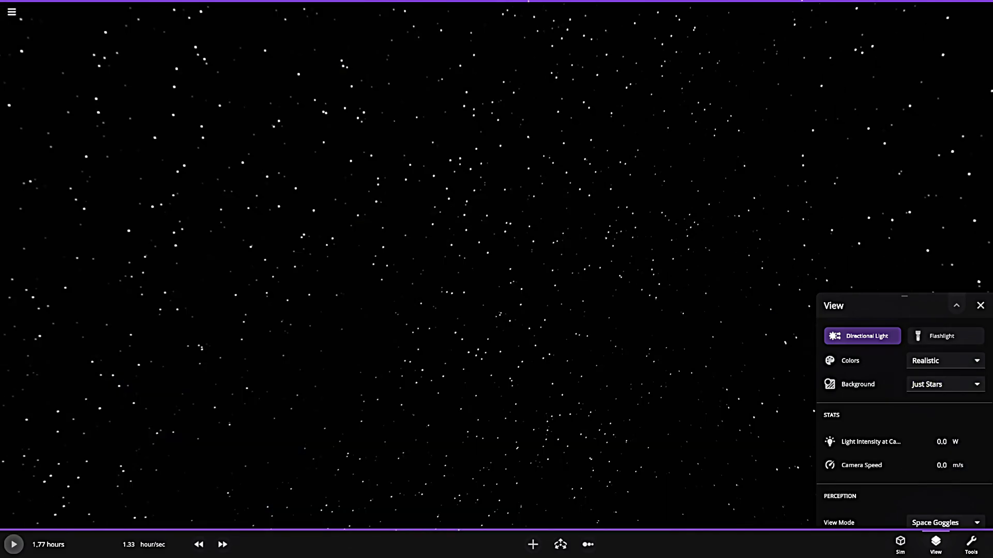
click(979, 306)
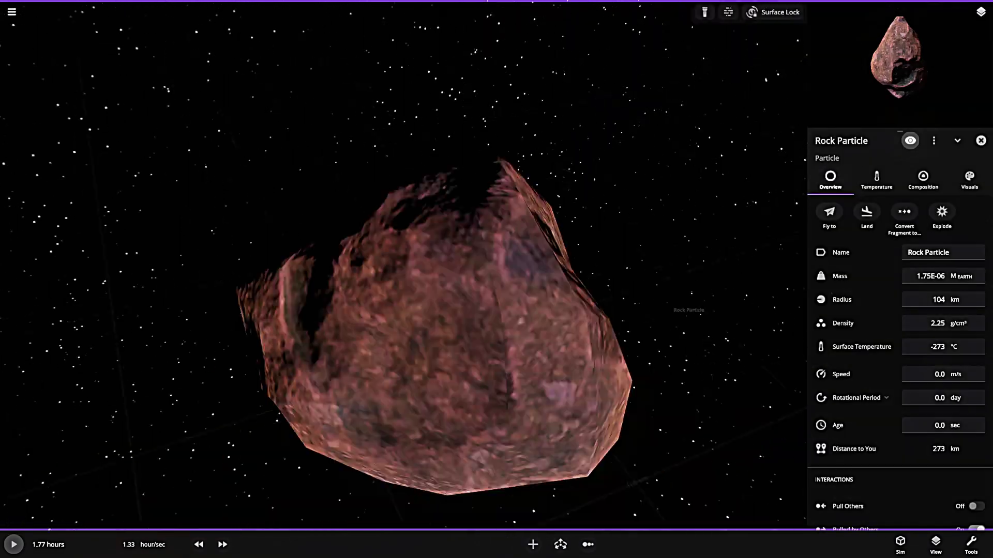